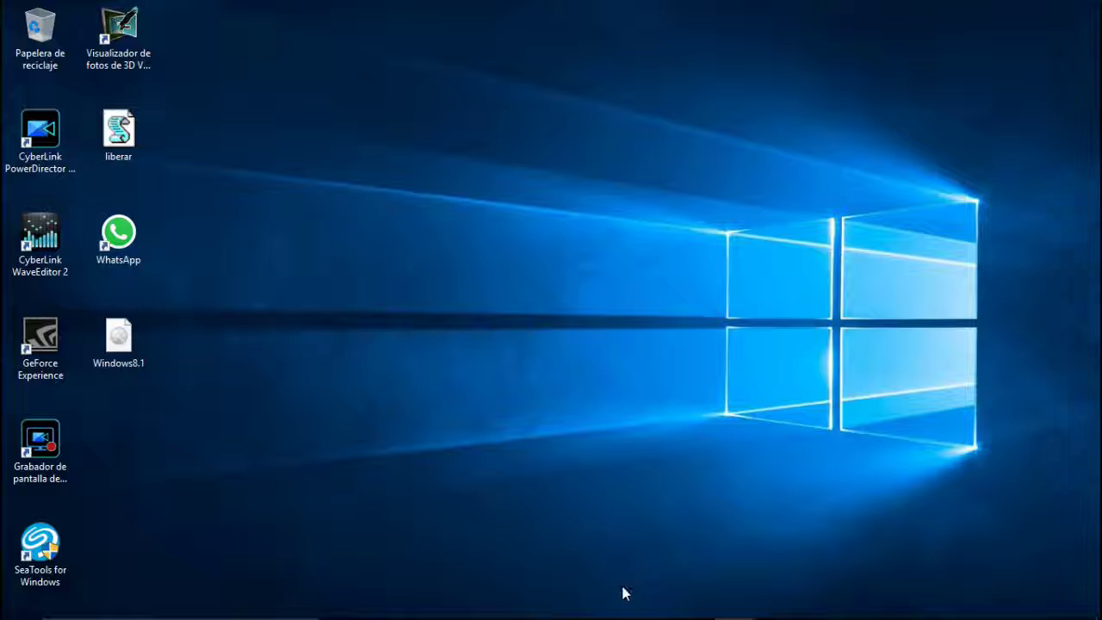
- Switch to Edge and open Microsoft's Windows 8.1 disc image (ISO) download page from the search results
mouse_move(625, 615)
mouse_move(693, 609)
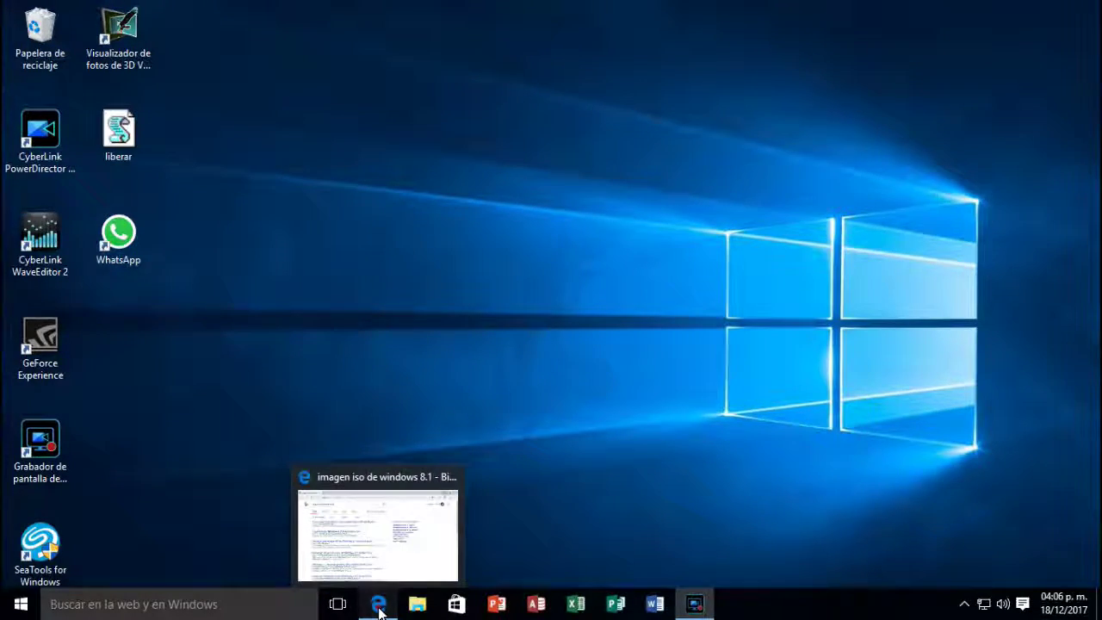
left_click(380, 608)
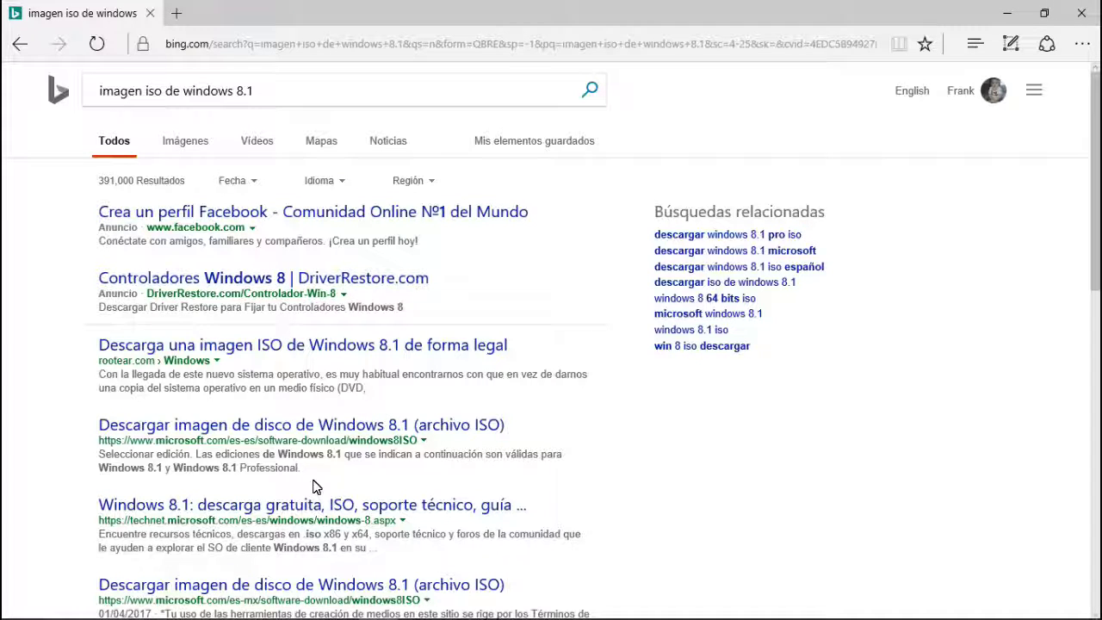
left_click(229, 431)
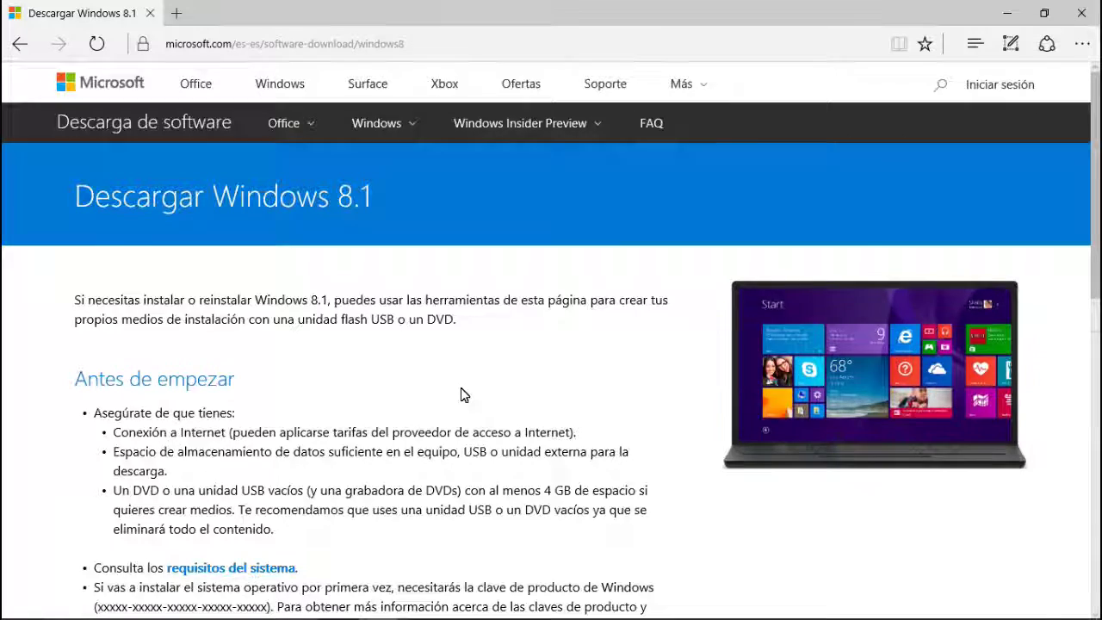
- Download the Windows 8.1 media creation tool and run it, closing the Documentos folder window that covers it
scroll(461, 395, "down", 3)
scroll(460, 412, "down", 2)
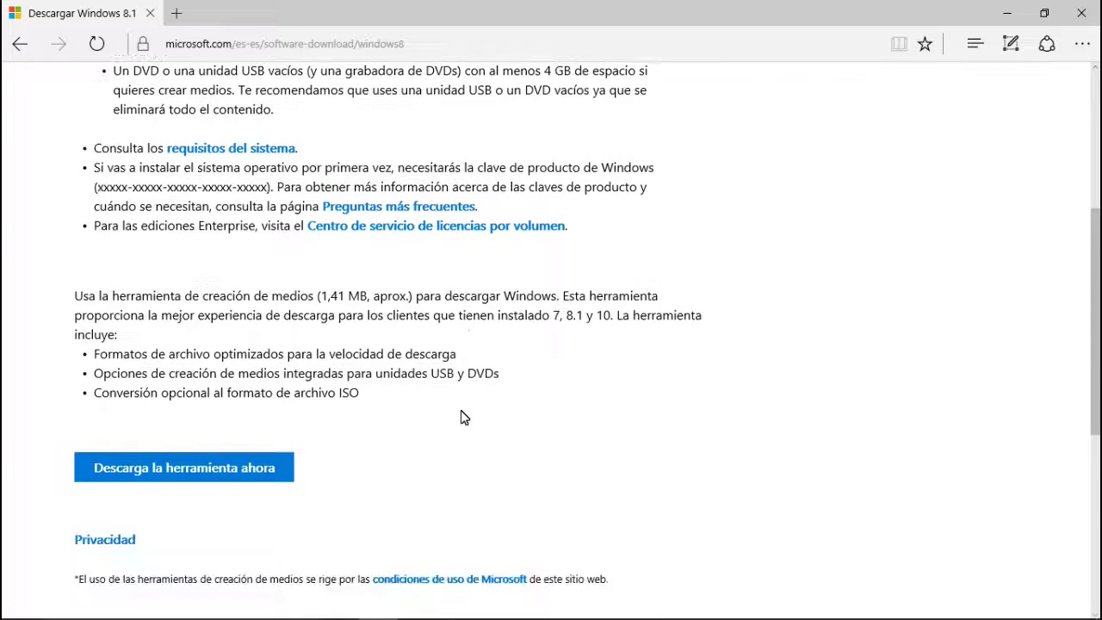
scroll(459, 435, "down", 1)
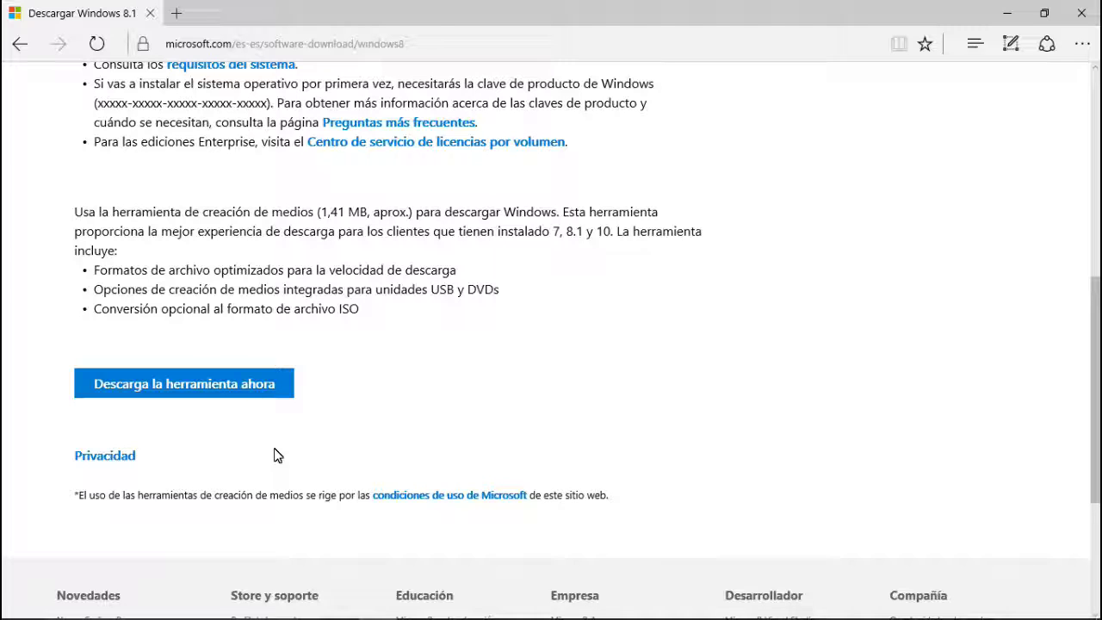
left_click(223, 388)
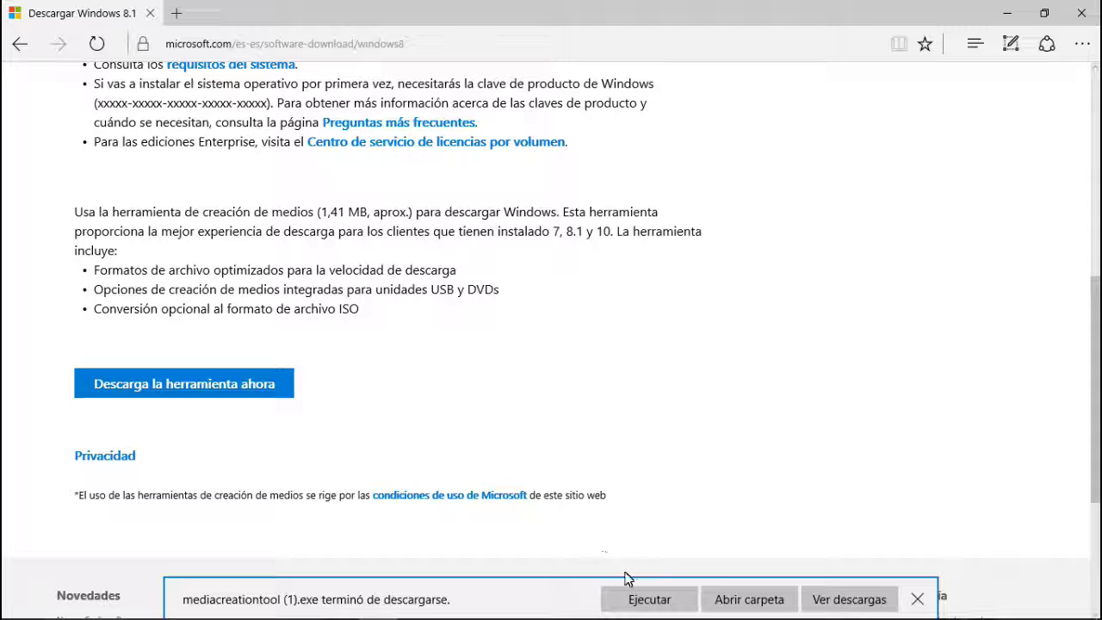
left_click(634, 599)
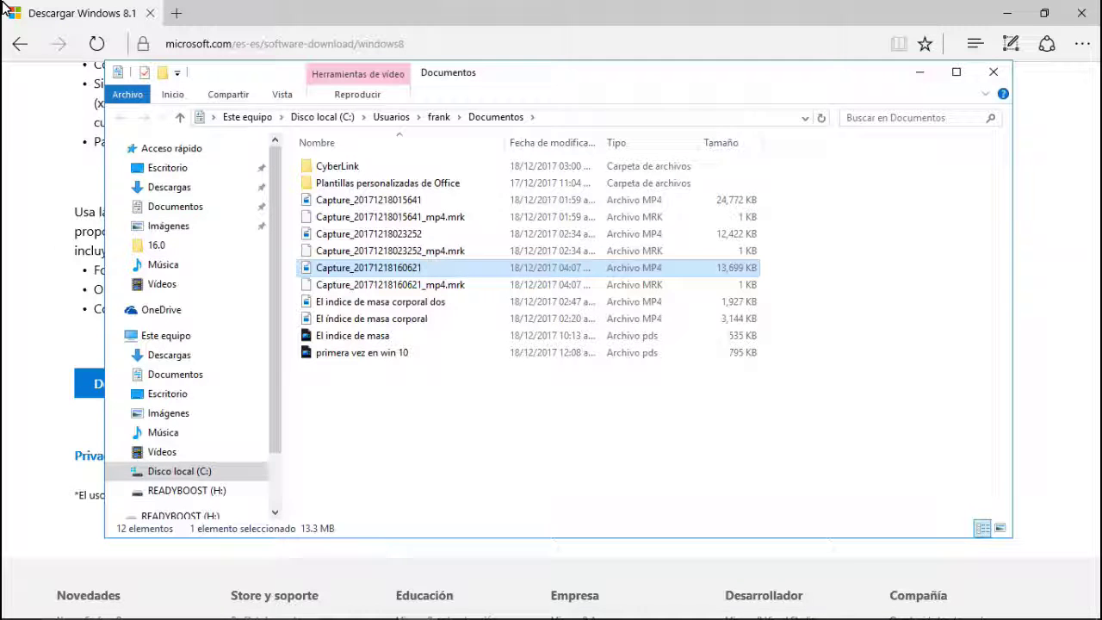
left_click(993, 72)
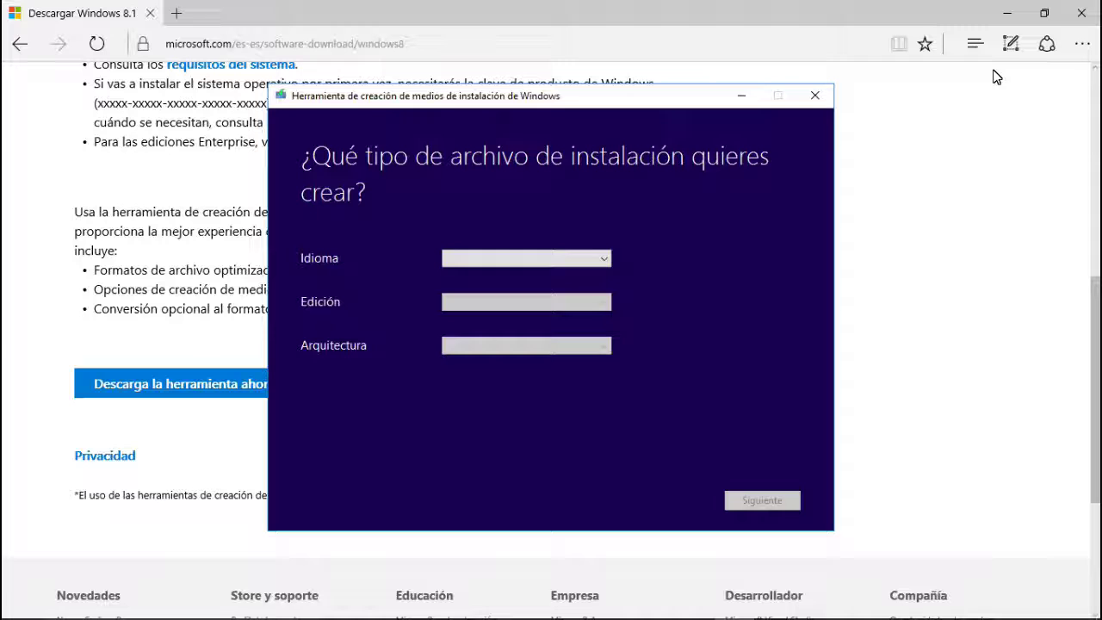
- Set the installation file's language to español
key("alt+Down")
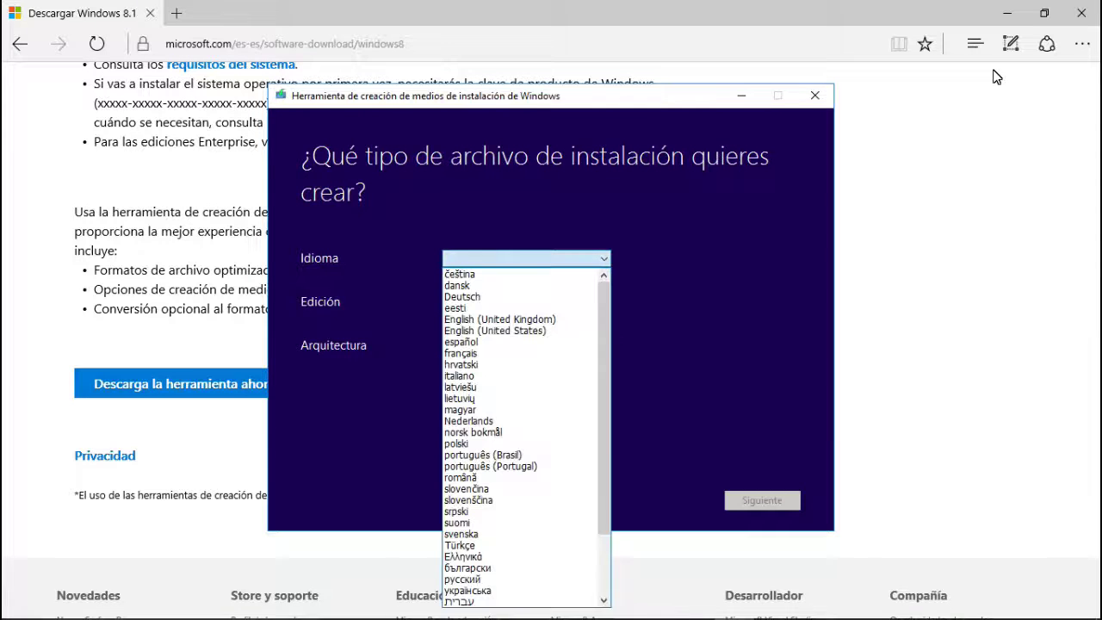
key("Down")
key("Down")
key("Down")
key("Down")
key("Down")
key("Down")
key("Down")
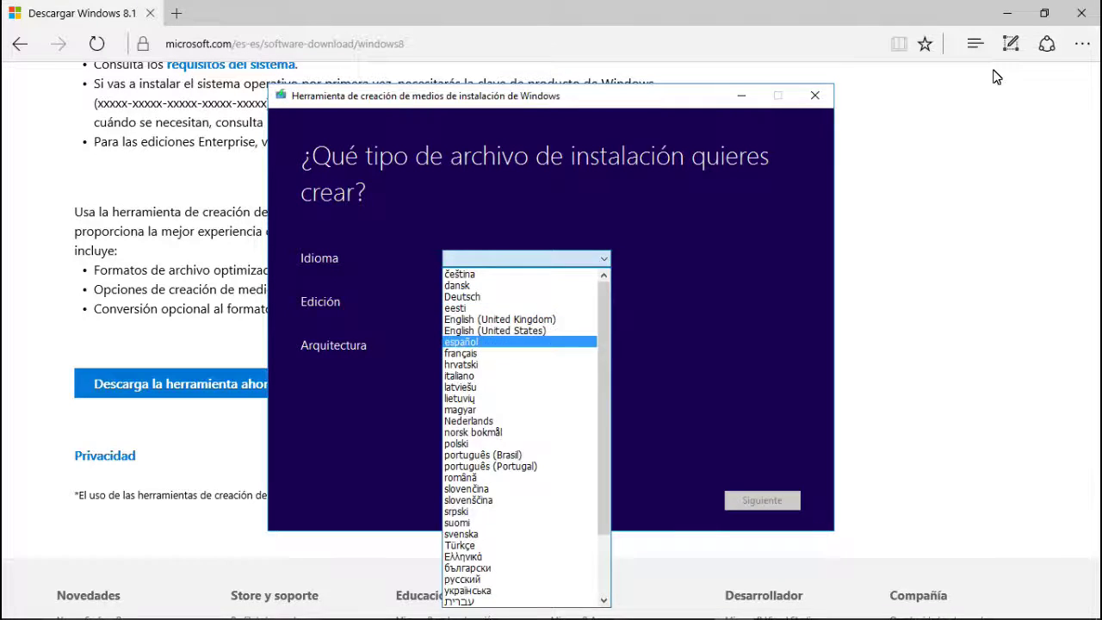
key("Return")
- Choose Windows 8.1 Pro as the edition of the installation file
key("Tab")
key("alt+Down")
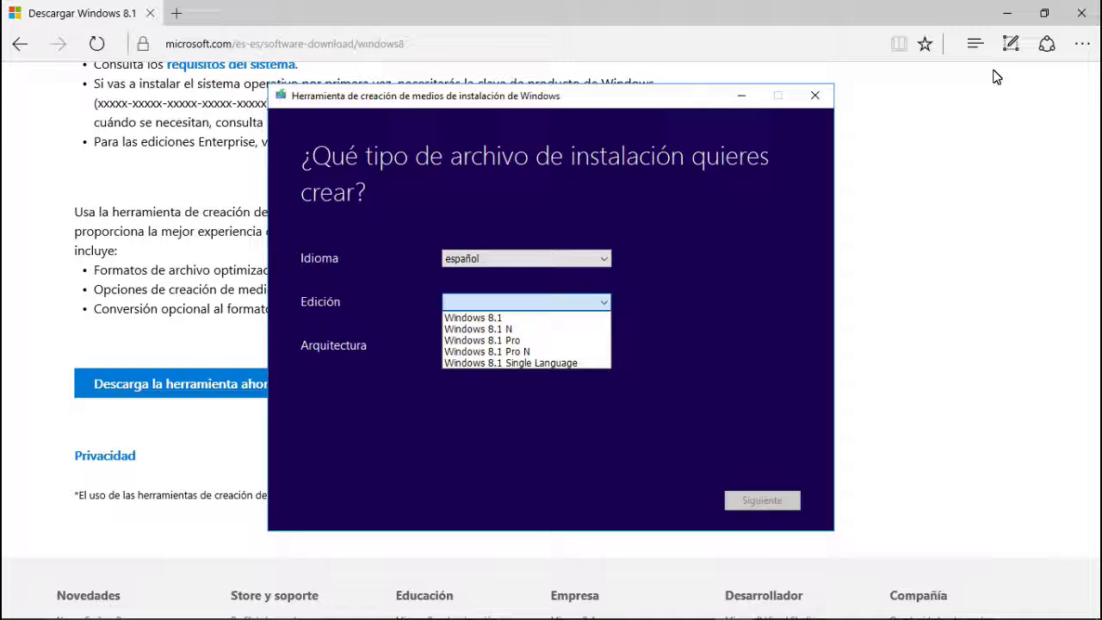
key("Down")
key("Down")
key("Down")
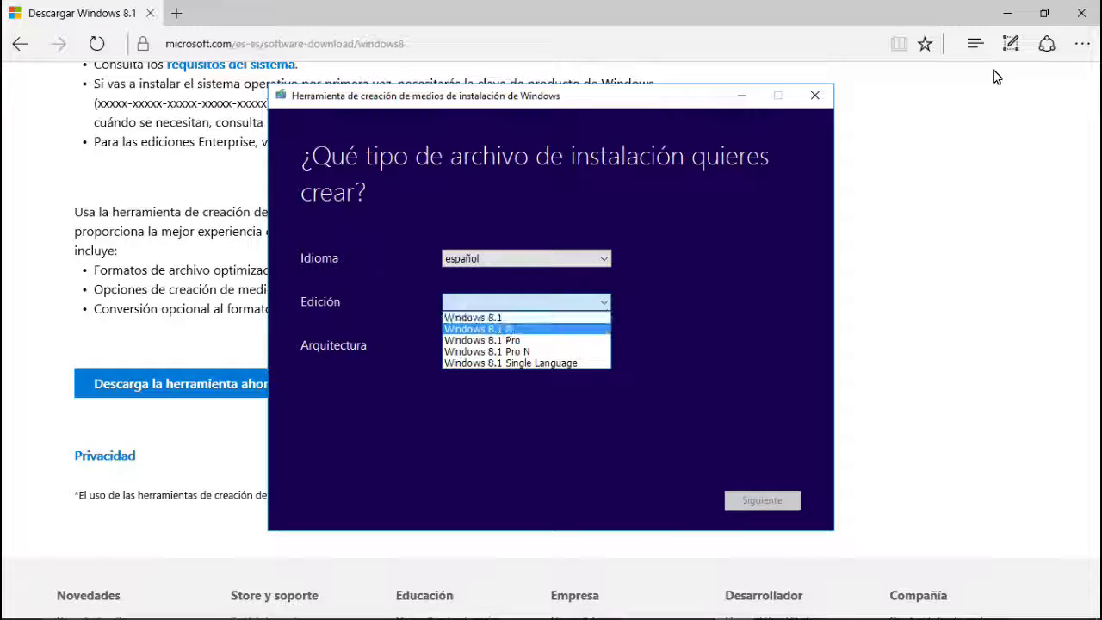
key("Return")
- Set the architecture to 64 bits (x64) and continue to the choice of where to save the installation file
key("Tab")
key("alt+Down")
key("Down")
key("Down")
key("Up")
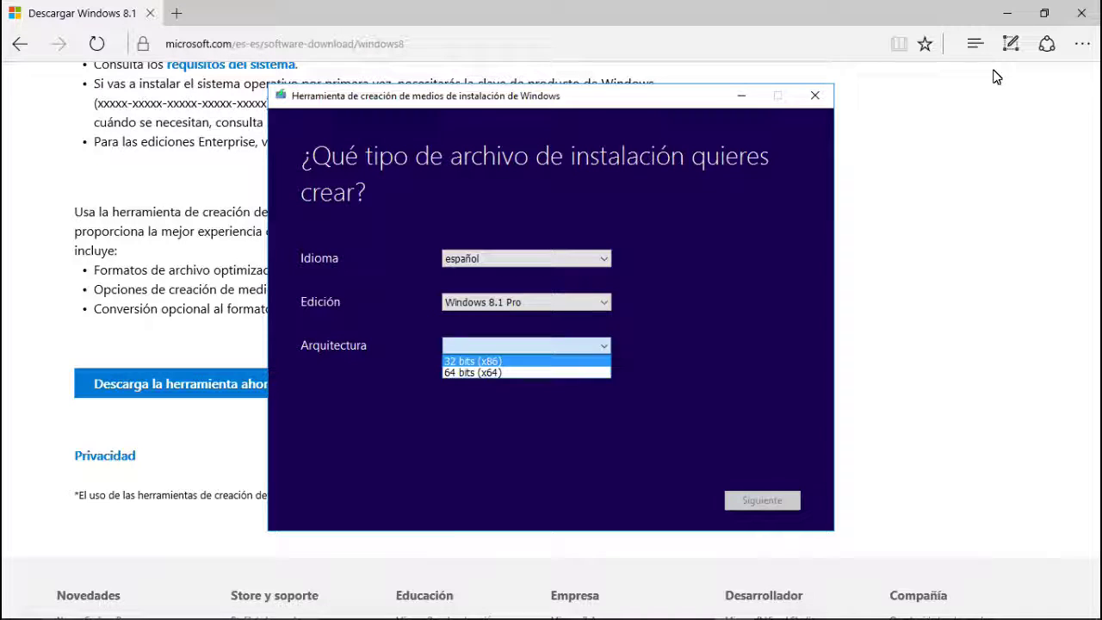
key("Down")
key("Return")
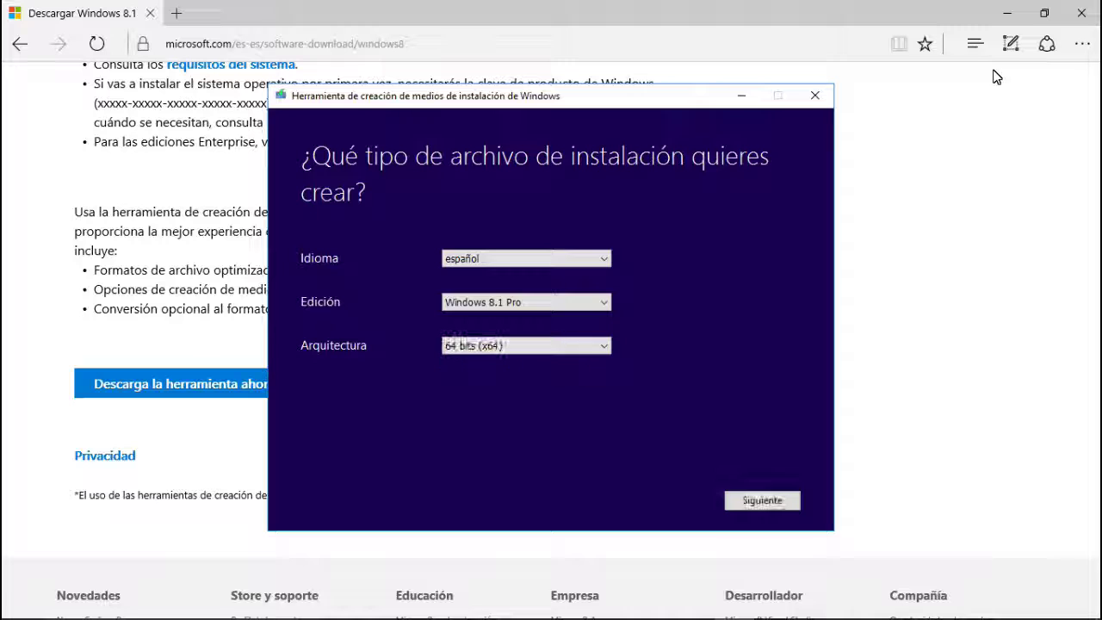
key("Tab")
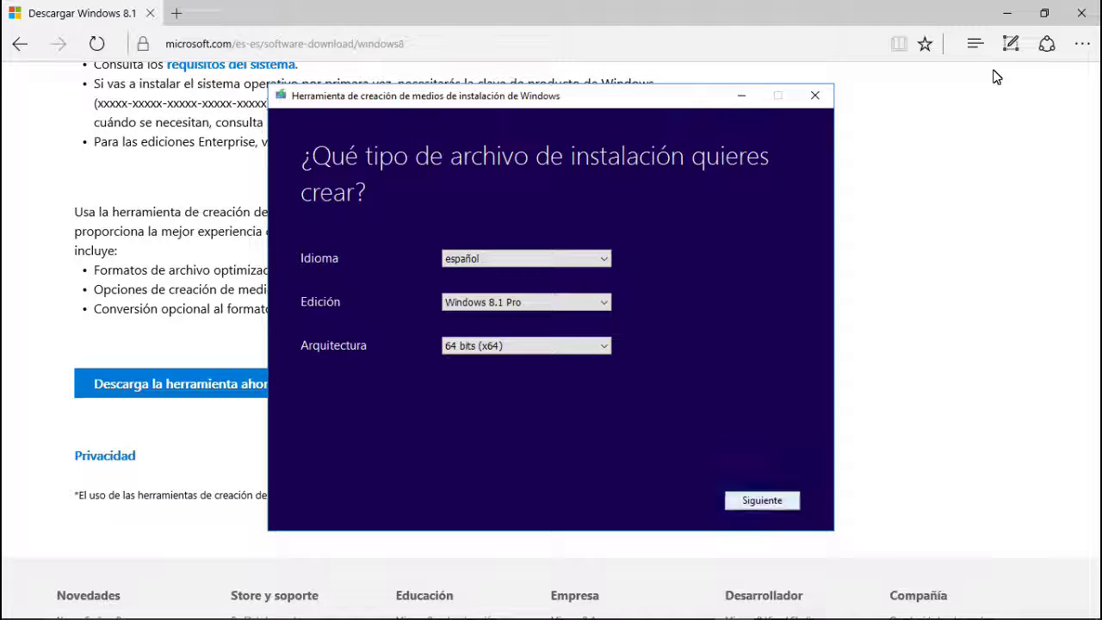
key("Return")
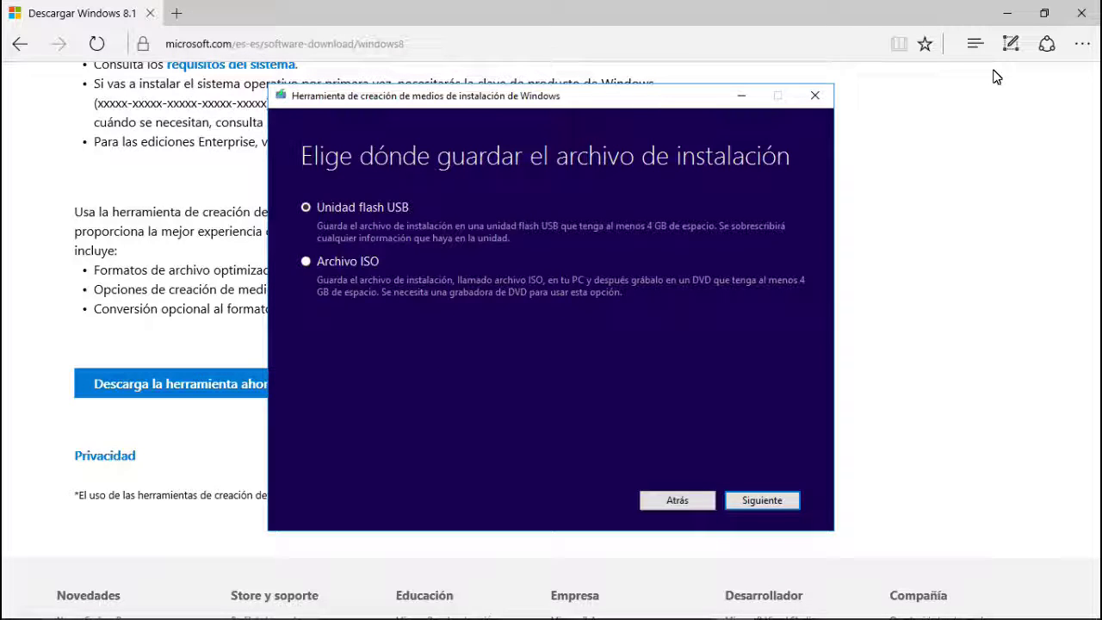
- Choose Archivo ISO as the output and save it in the Escritorio folder under the name Windows8.1
key("Down")
key("Return")
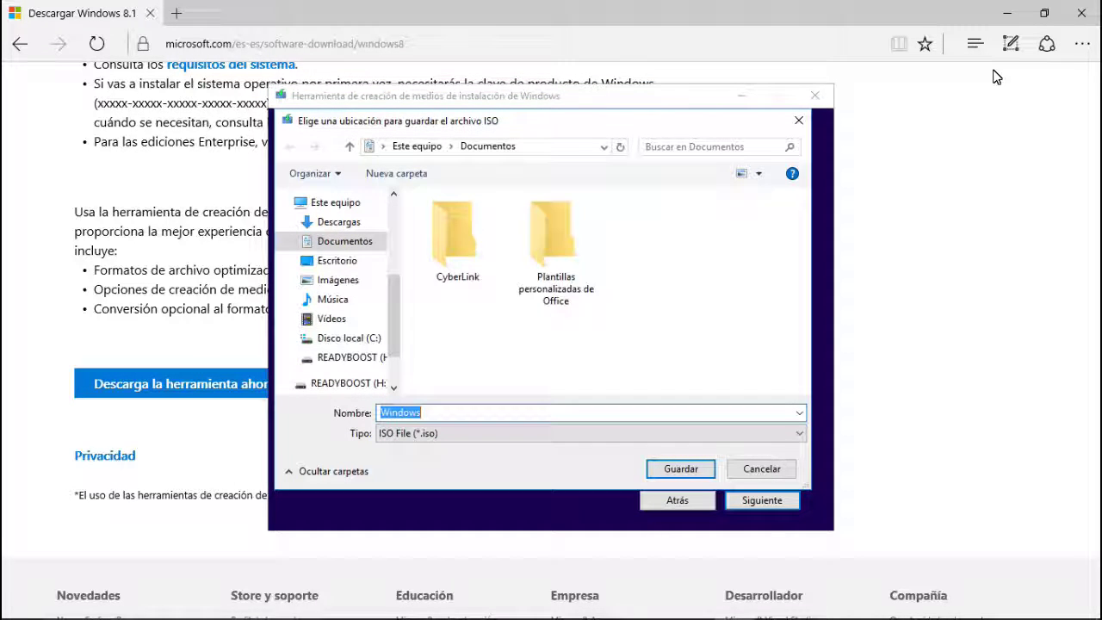
left_click(337, 260)
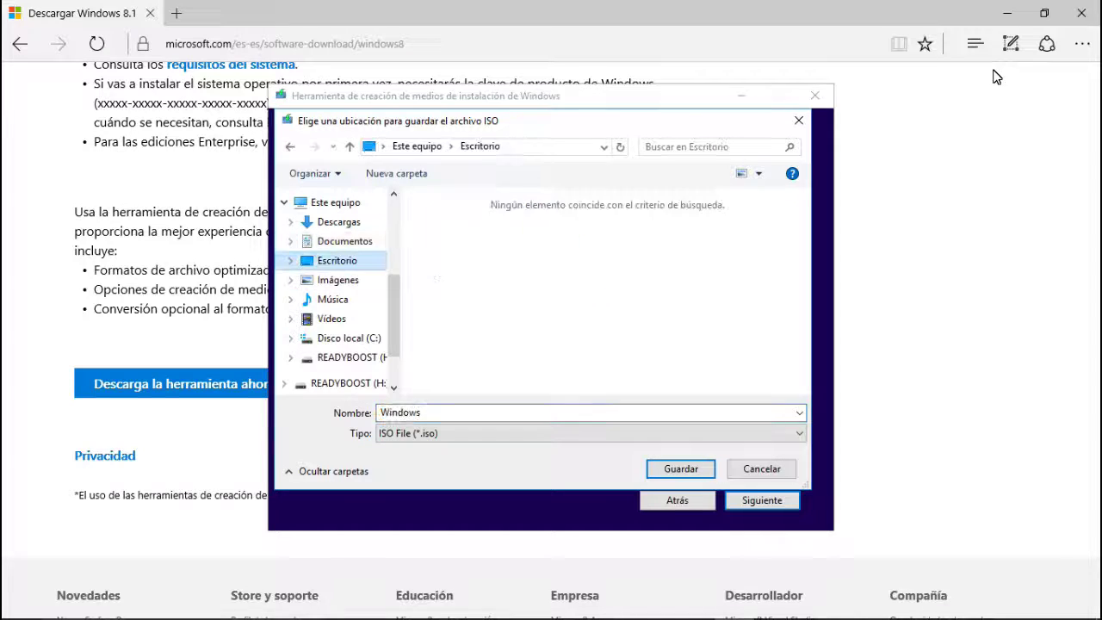
key("shift+Tab")
key("End")
type("8.1")
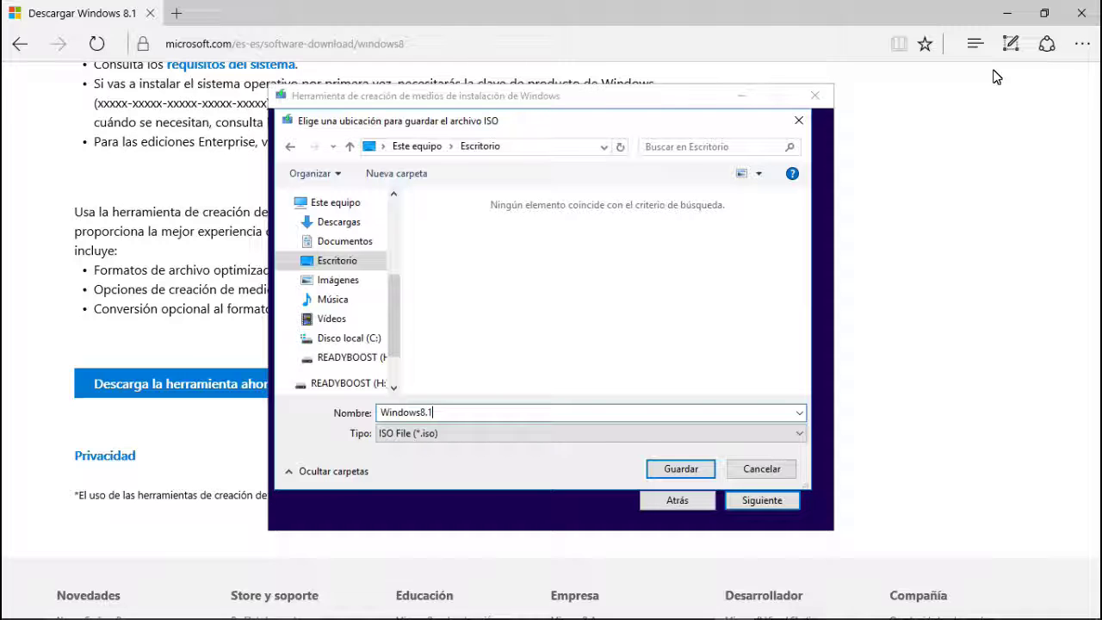
key("Return")
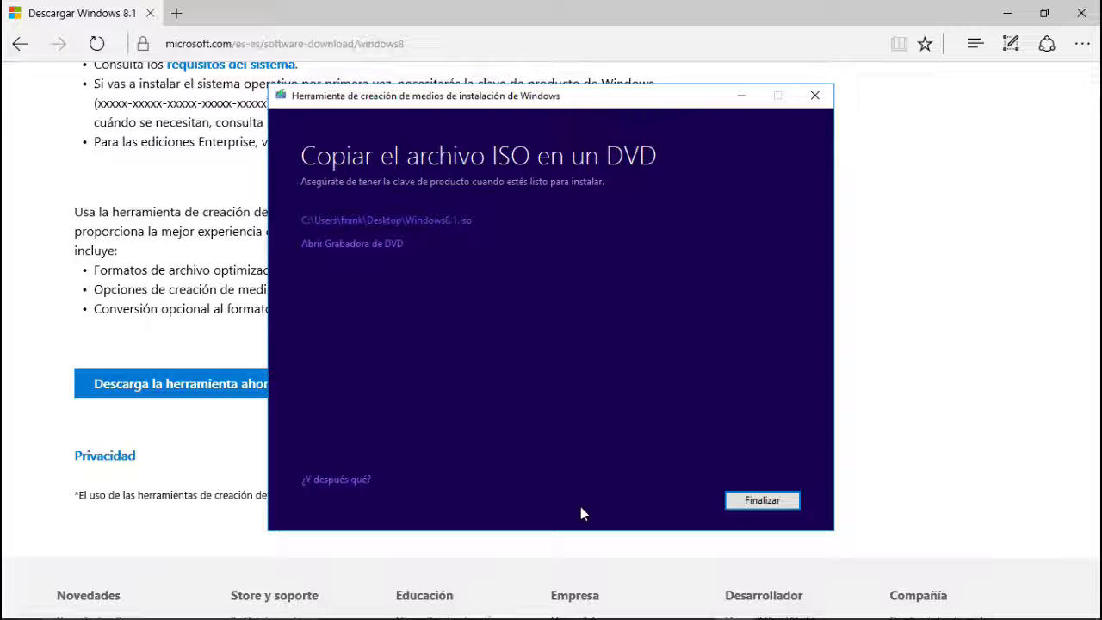
- View the folder holding the saved ISO and the DVD burner dialog, closing each without burning a disc
key("Tab")
key("Return")
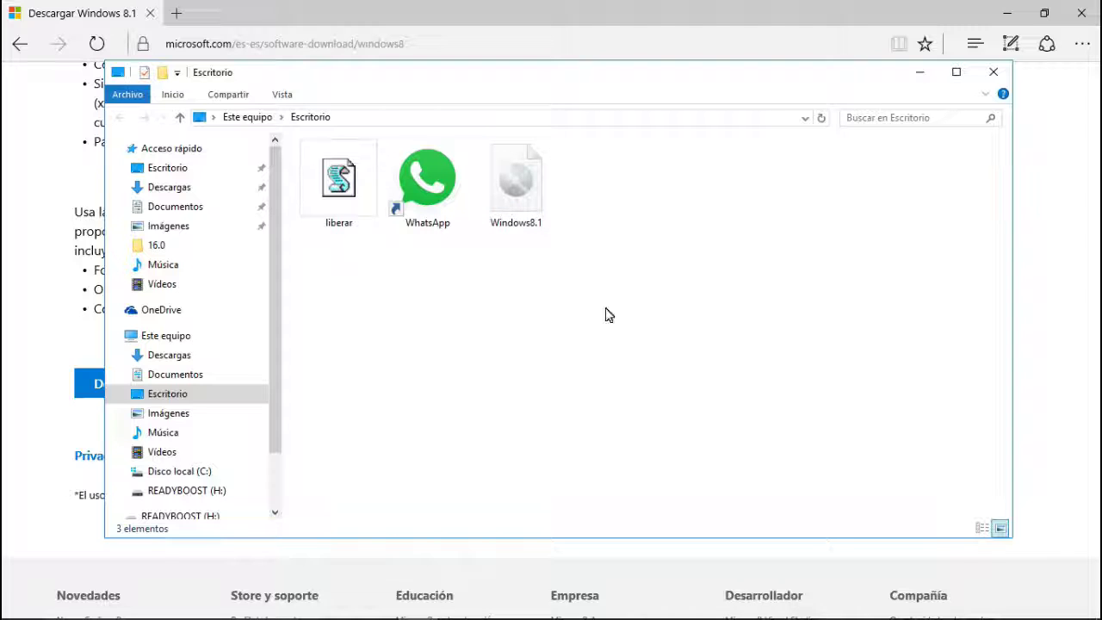
left_click(994, 75)
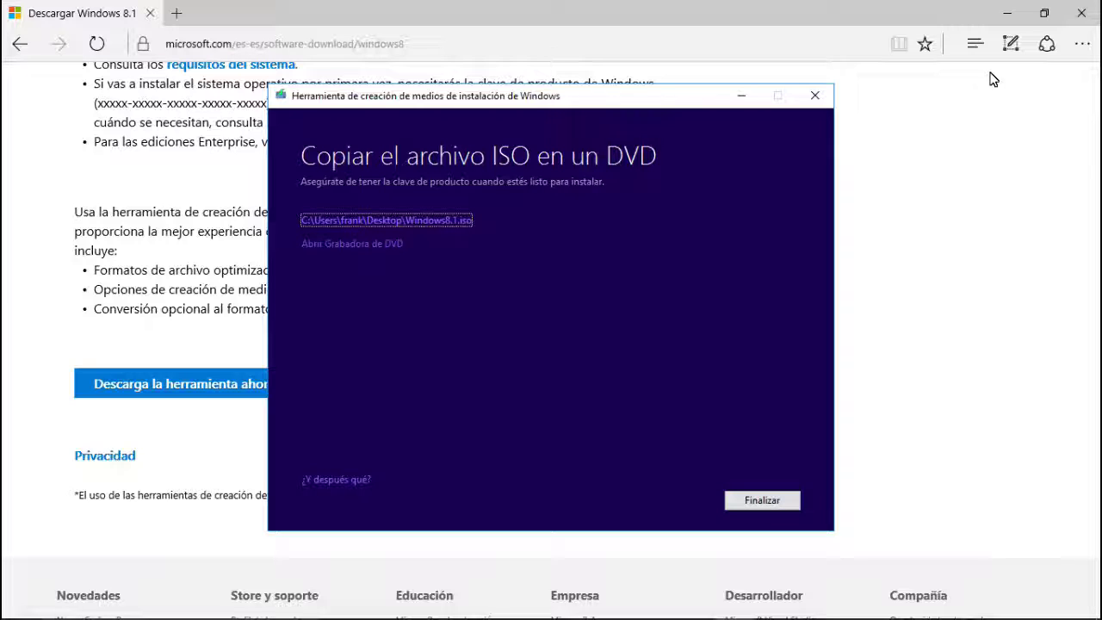
key("Tab")
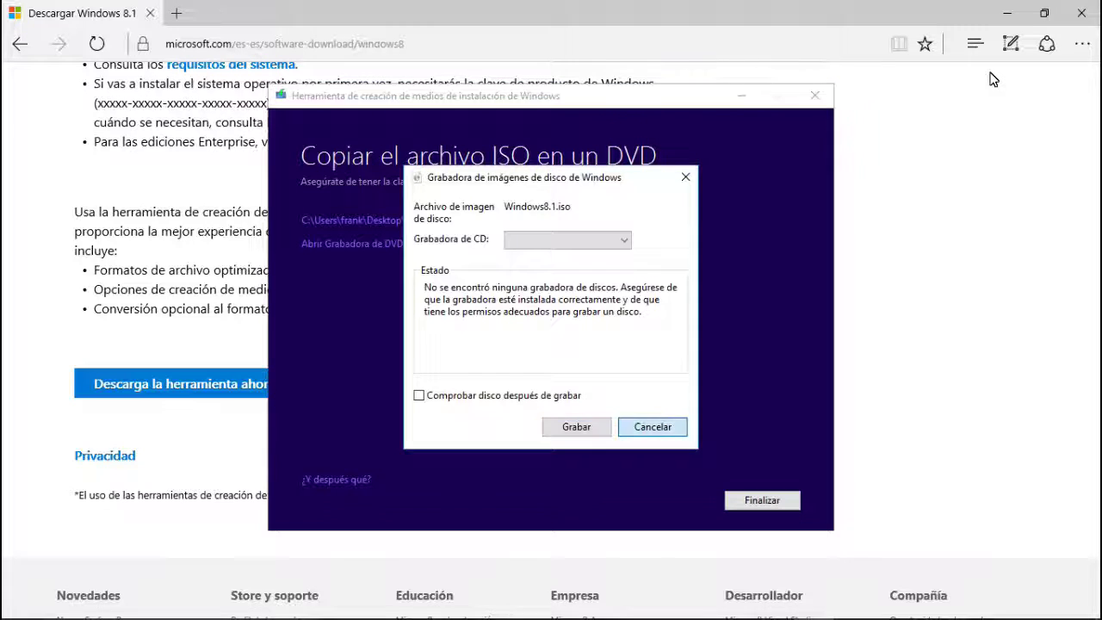
key("Escape")
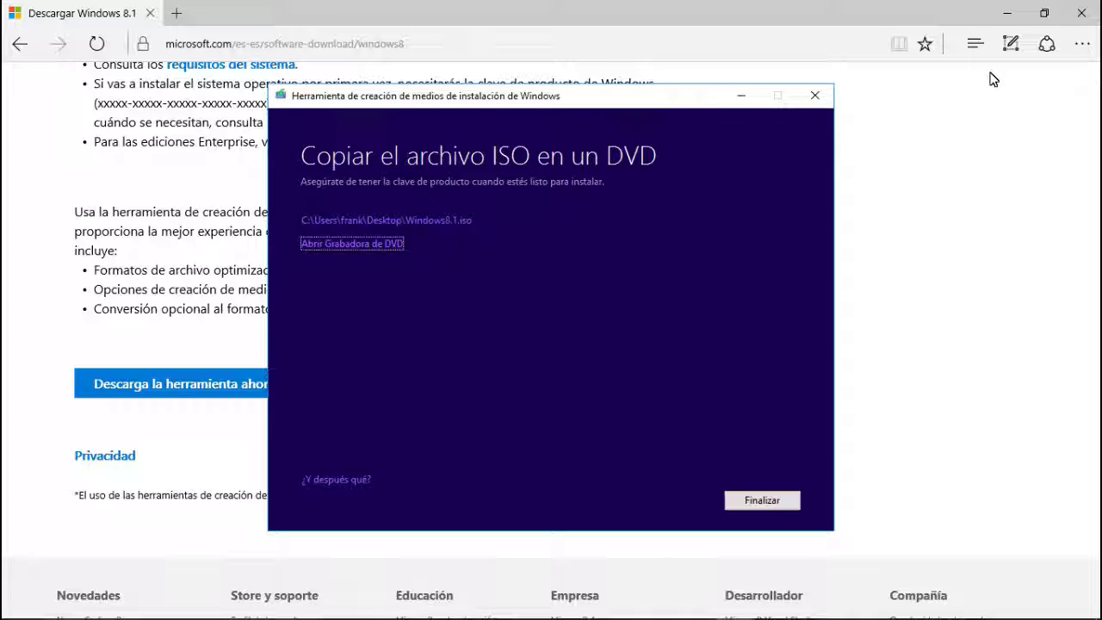
- Finish the media creation tool and close the browser to return to the desktop
key("Return")
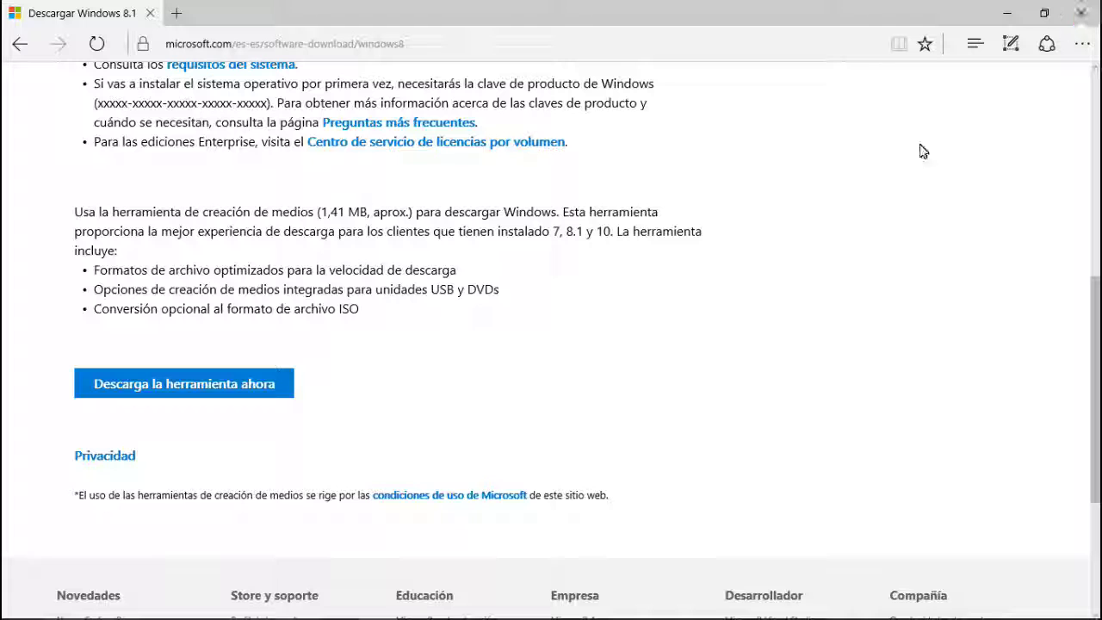
key("alt+F4")
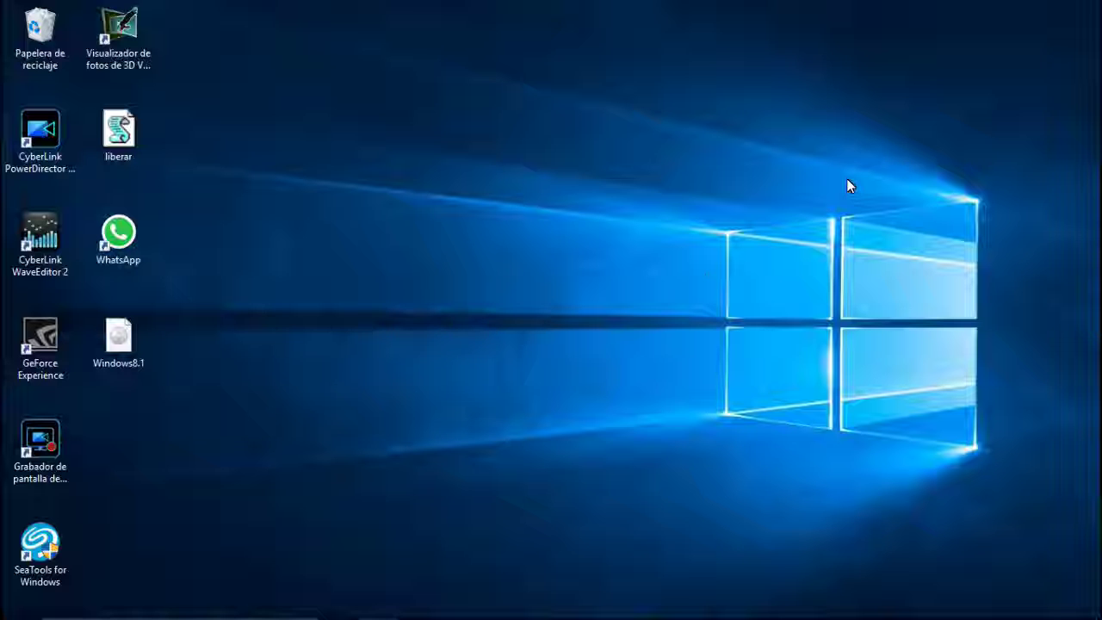